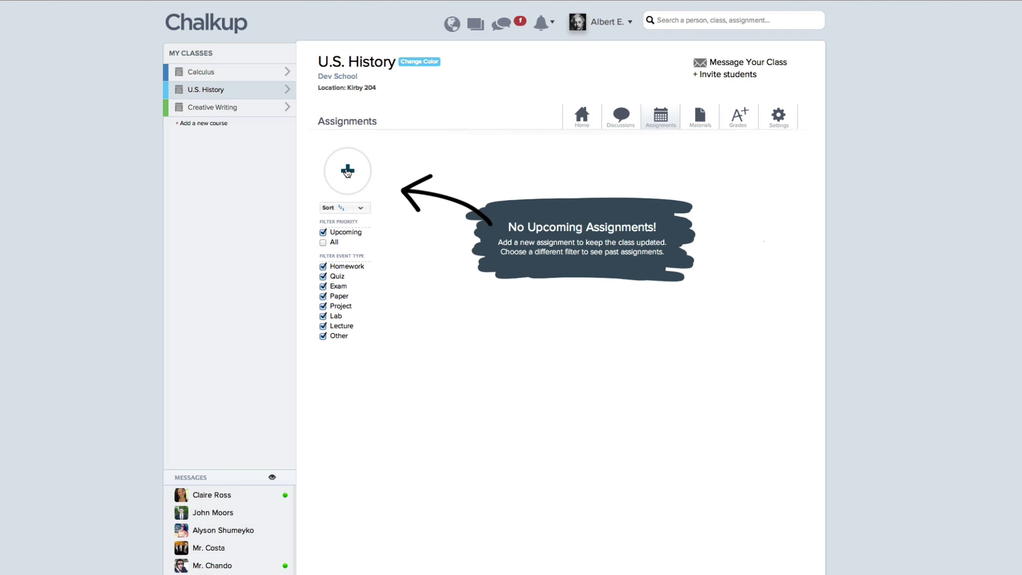
Start a Paper assignment 'Civil War Research Paper' described as 'Write a 3-5 page summary on one of the topics in the prompt.'
{"action": "left_click", "coordinate": [348, 171]}
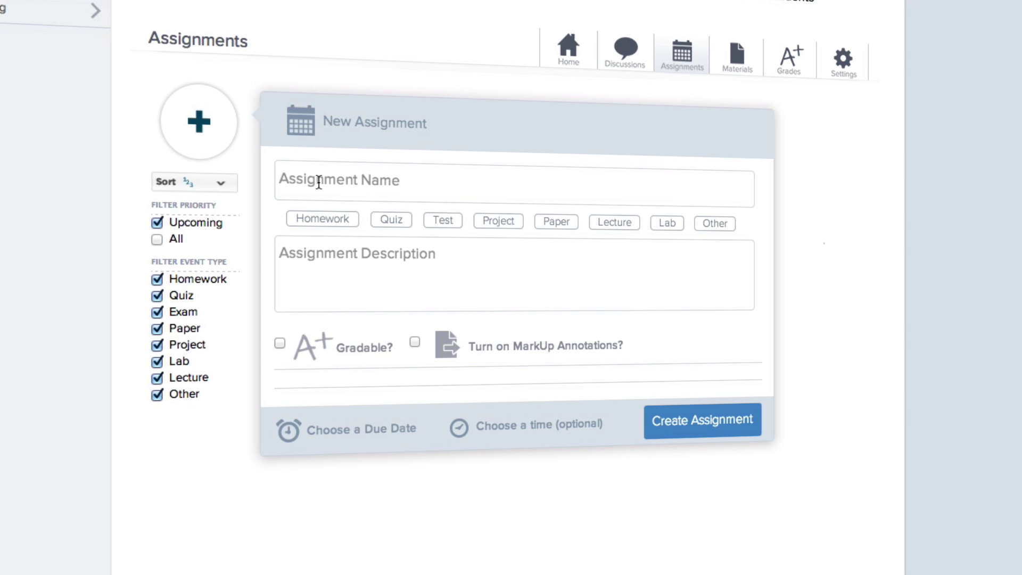
{"action": "left_click", "coordinate": [319, 182]}
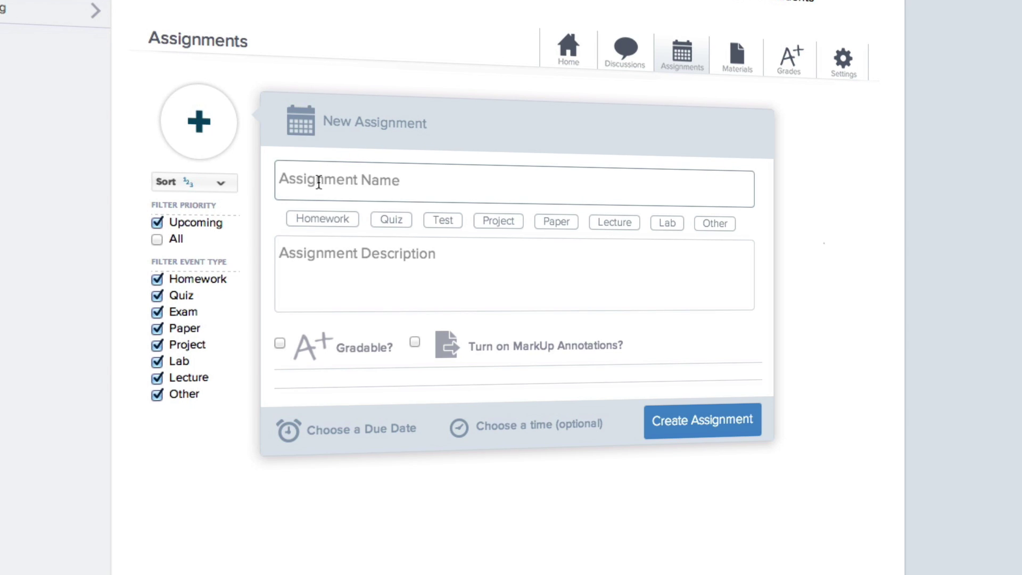
{"action": "type", "text": "Civil Wa"}
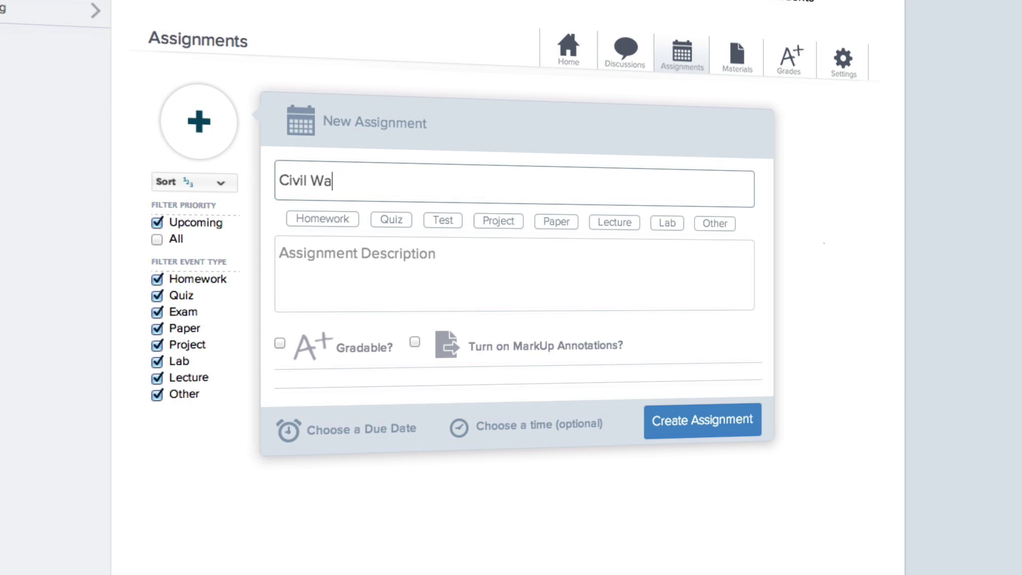
{"action": "type", "text": "r Resear"}
{"action": "type", "text": "ch Paper"}
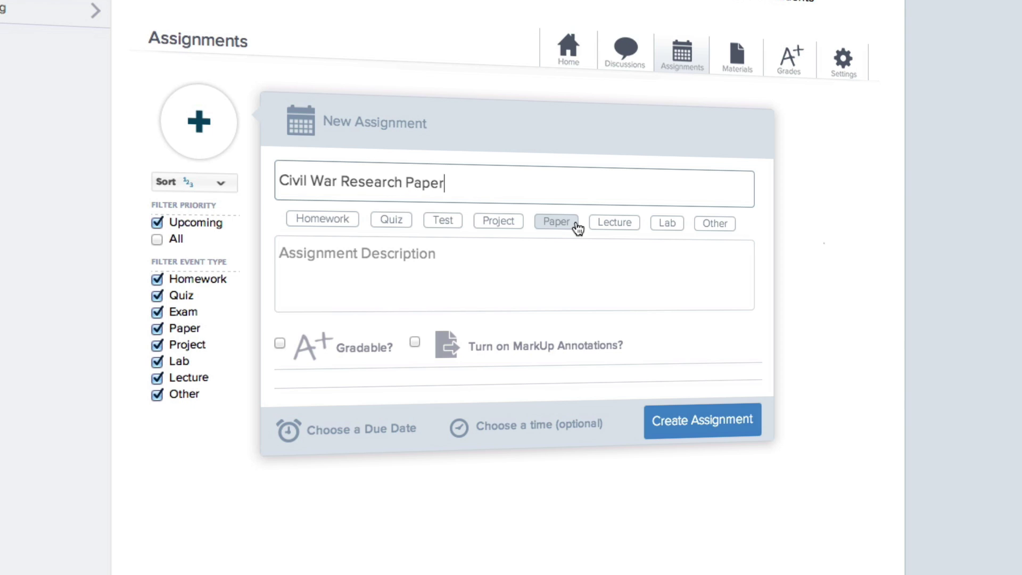
{"action": "left_click", "coordinate": [569, 228]}
{"action": "left_click", "coordinate": [532, 267]}
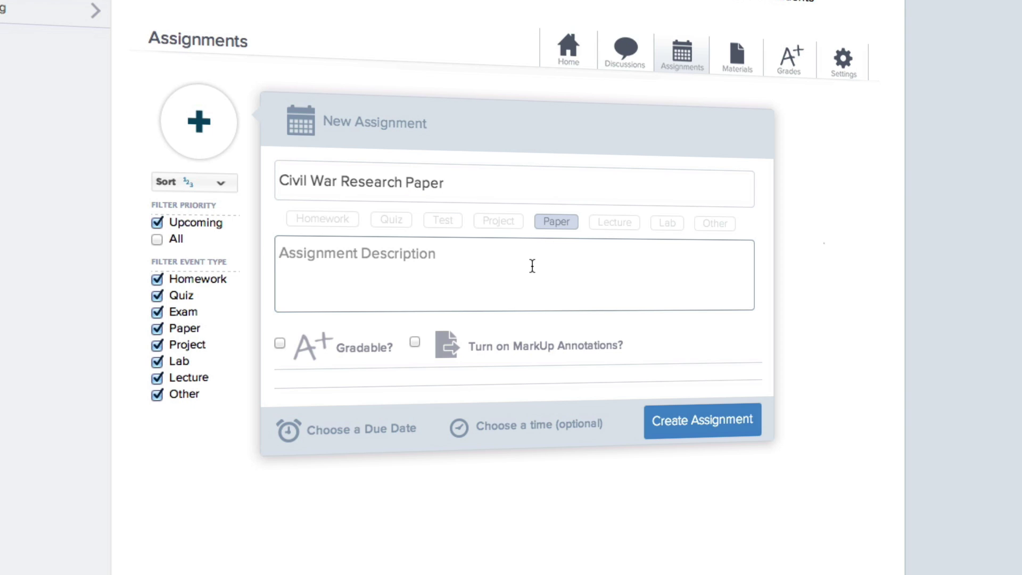
{"action": "type", "text": "Wri"}
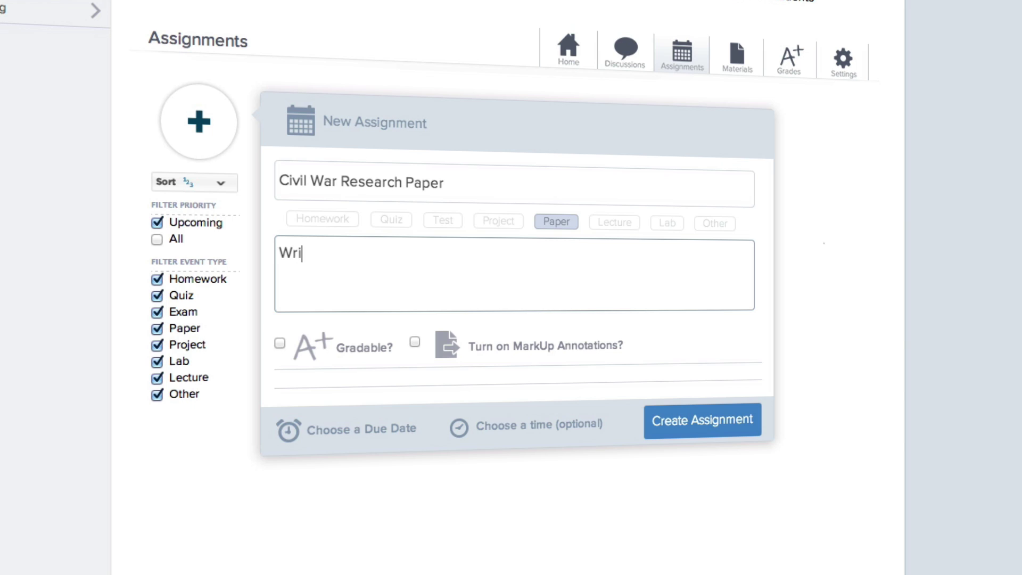
{"action": "type", "text": "te a 3-5 page "}
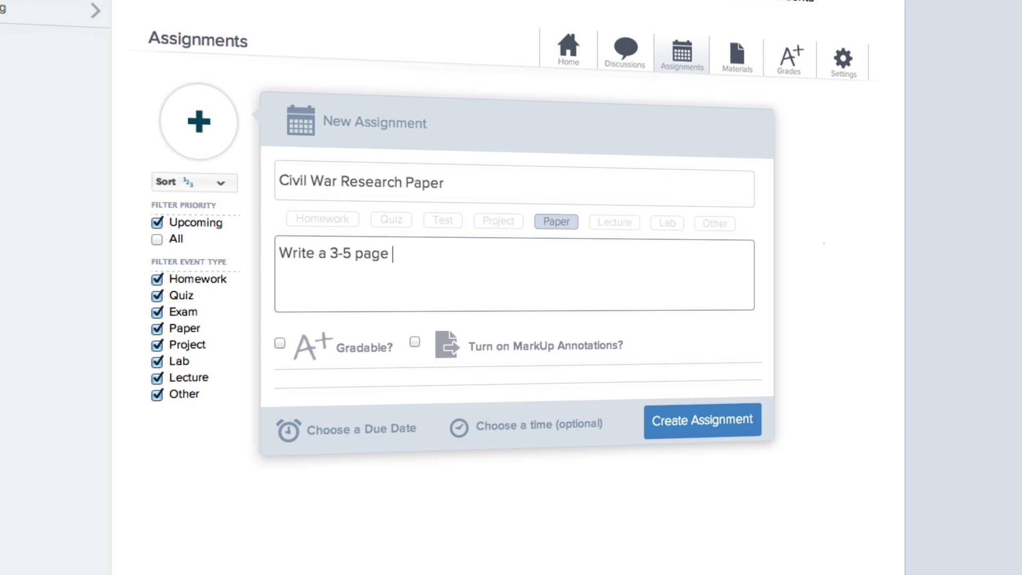
{"action": "type", "text": "summary on one of the topic"}
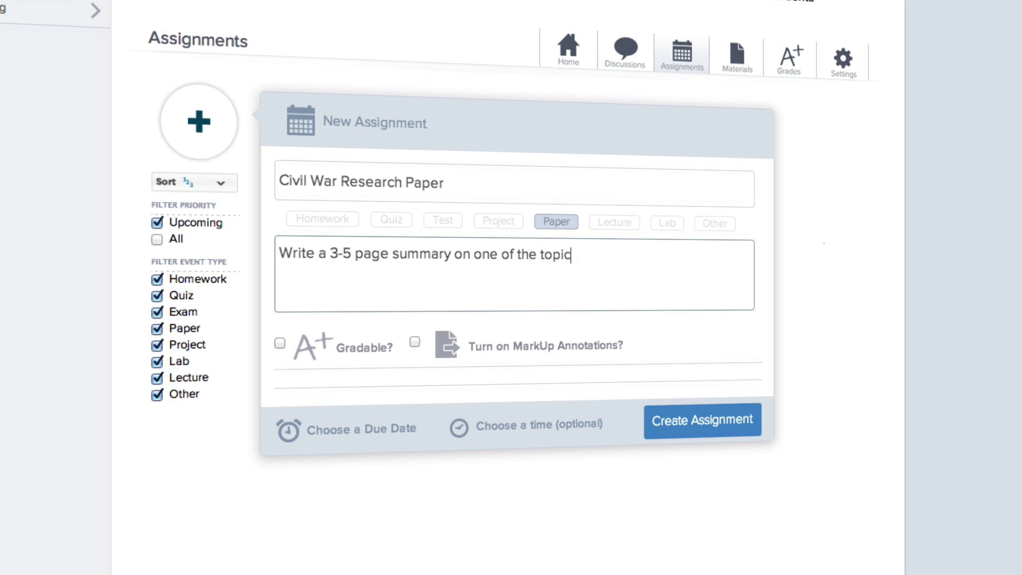
{"action": "type", "text": "s in the prompt."}
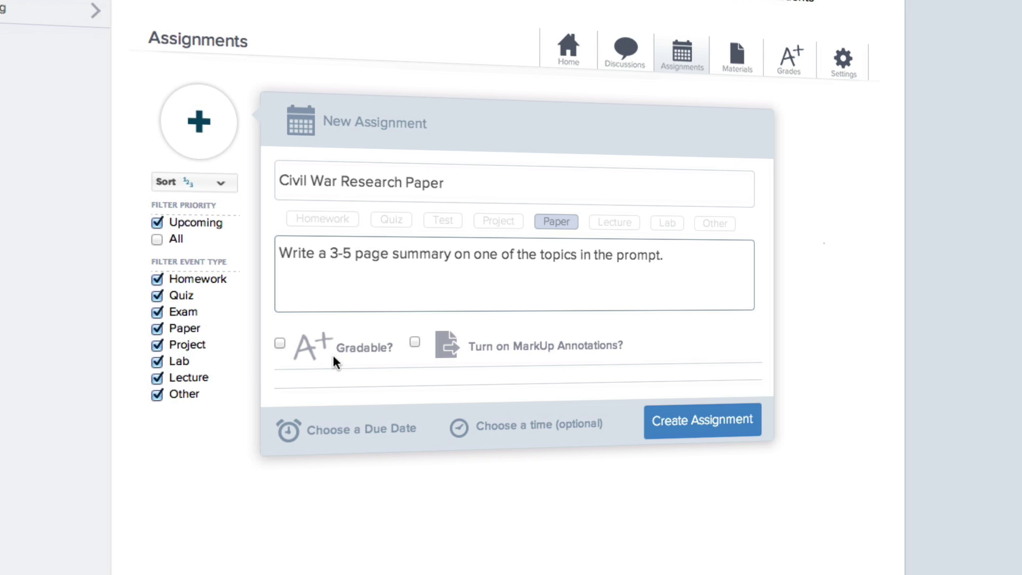
Make it gradable with MarkUp Annotations, due May 5, 2014, and create the assignment
{"action": "left_click", "coordinate": [335, 359]}
{"action": "left_click", "coordinate": [480, 347]}
{"action": "left_click", "coordinate": [319, 312]}
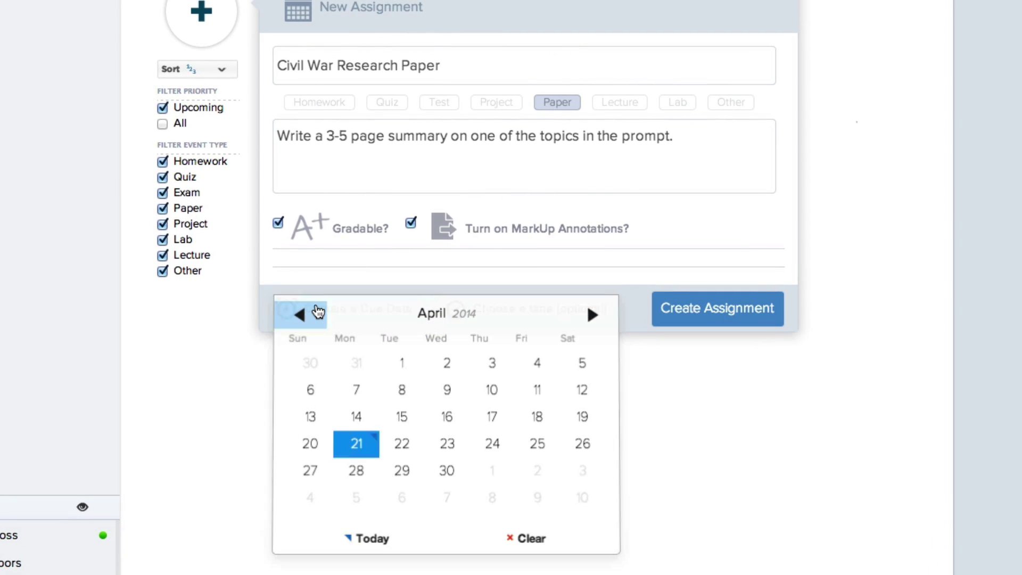
{"action": "left_click", "coordinate": [591, 315]}
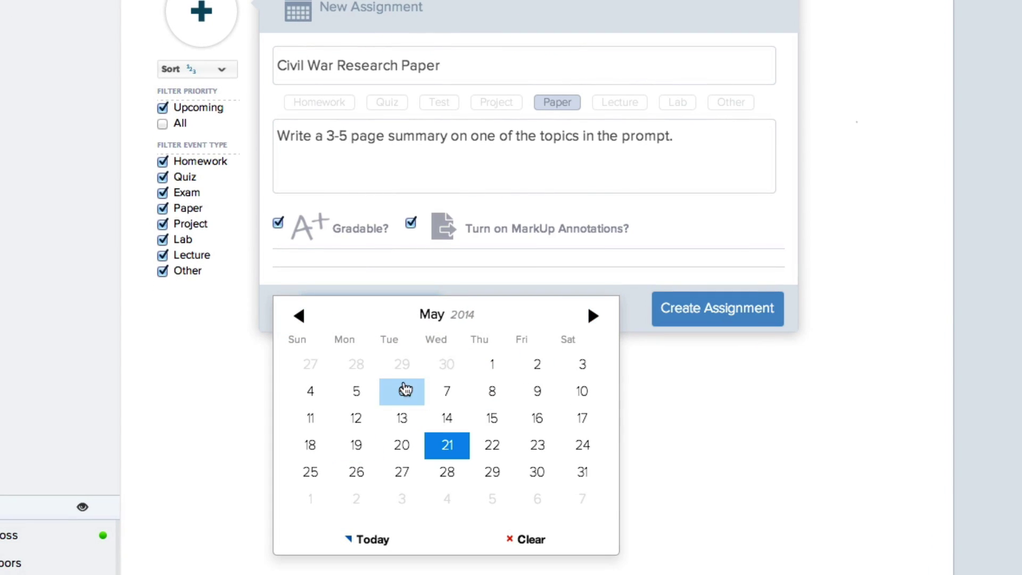
{"action": "left_click", "coordinate": [374, 393]}
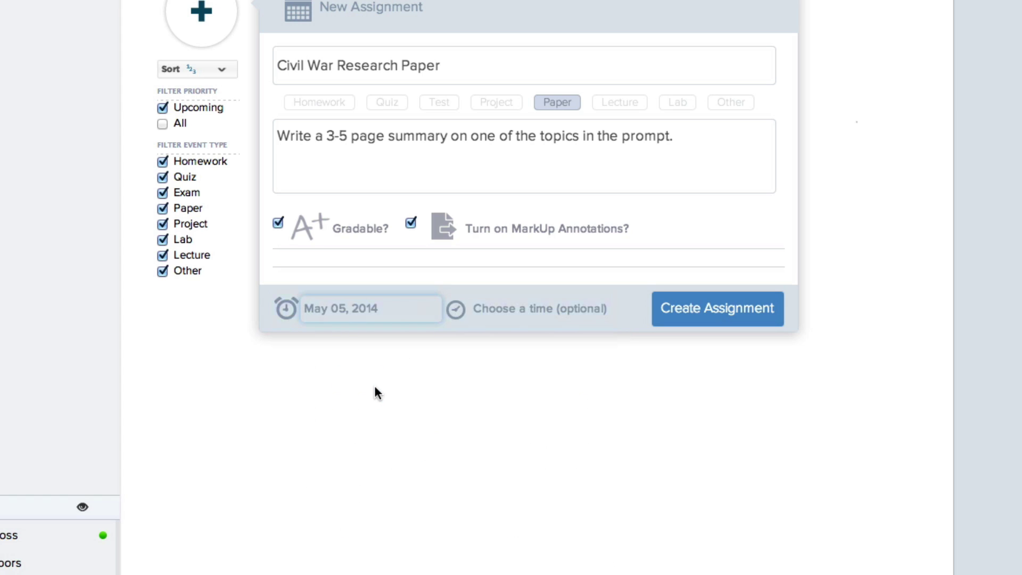
{"action": "left_click", "coordinate": [687, 310]}
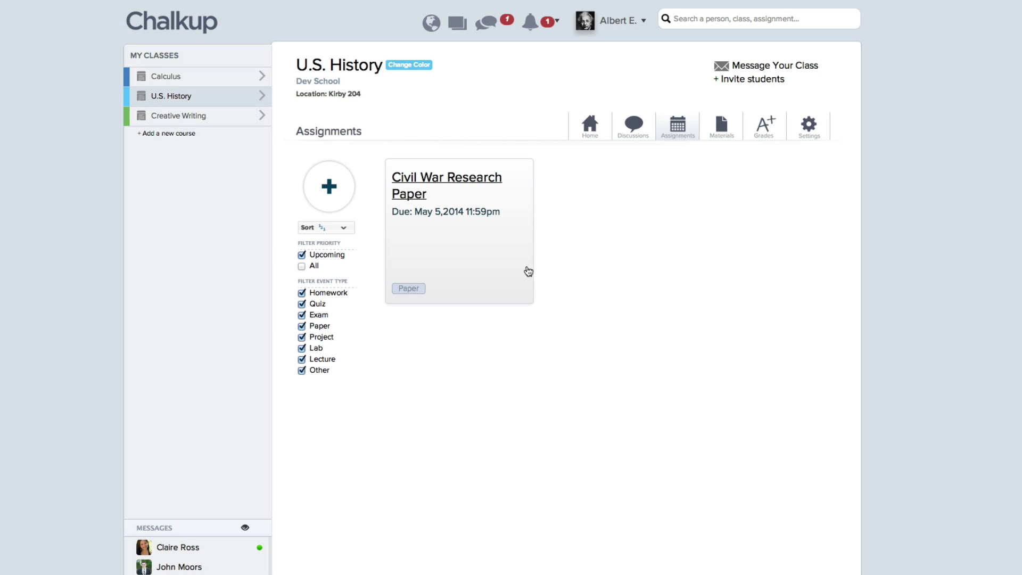
Attach the Google Drive document 'Research Paper Prompt' to the Civil War Research Paper assignment
{"action": "left_click", "coordinate": [527, 272]}
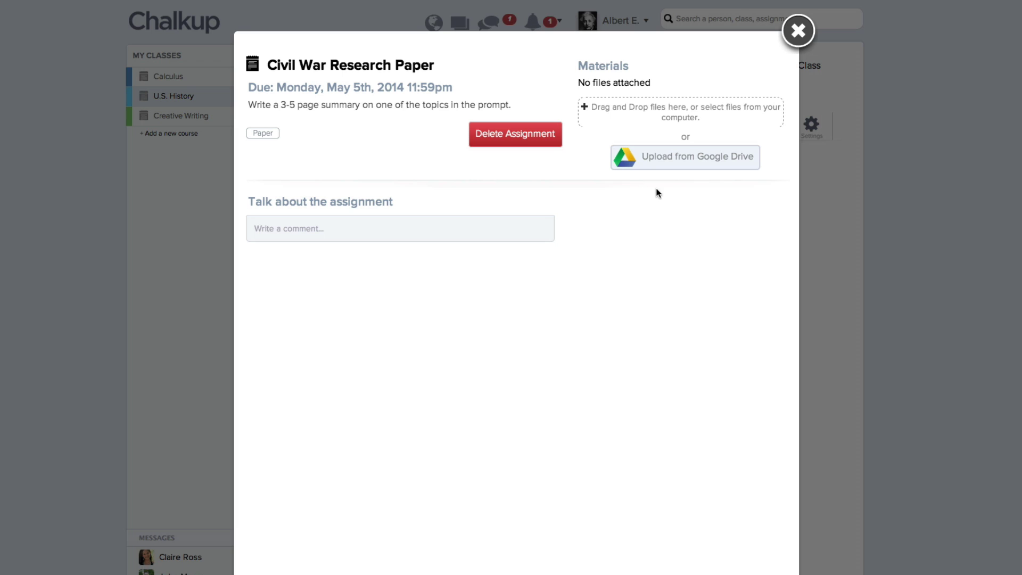
{"action": "left_click", "coordinate": [681, 160]}
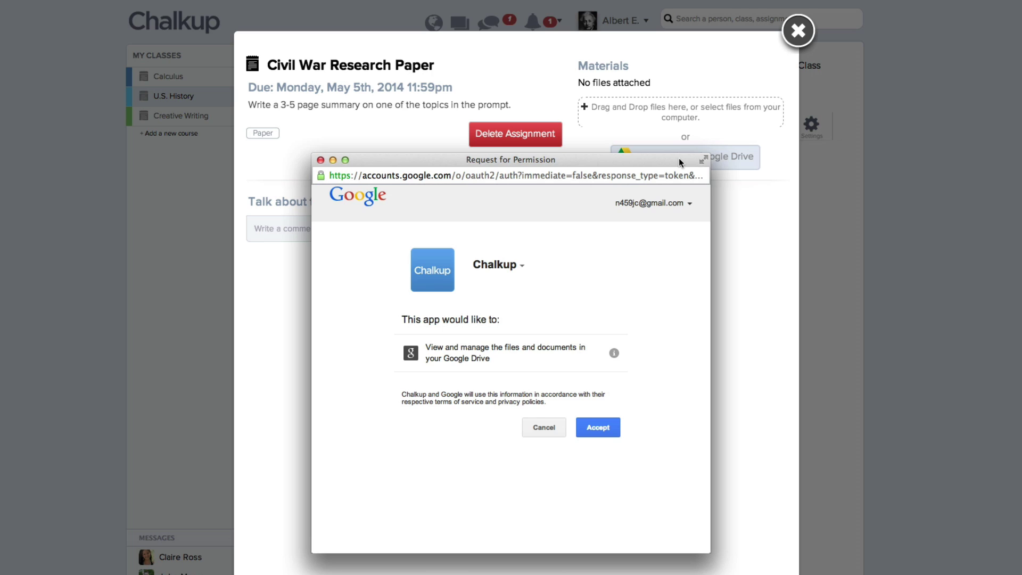
{"action": "left_click", "coordinate": [594, 426]}
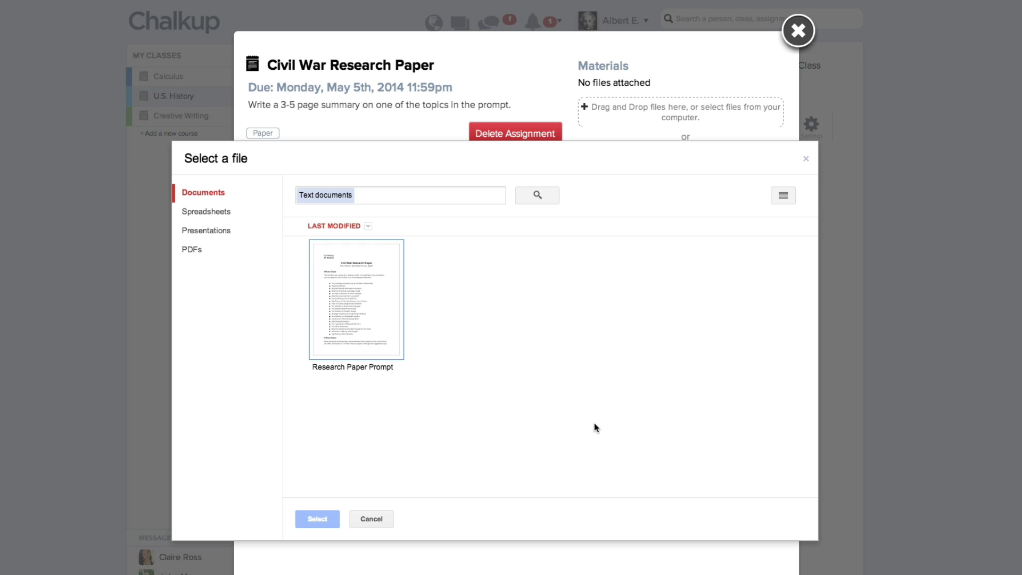
{"action": "mouse_move", "coordinate": [356, 299]}
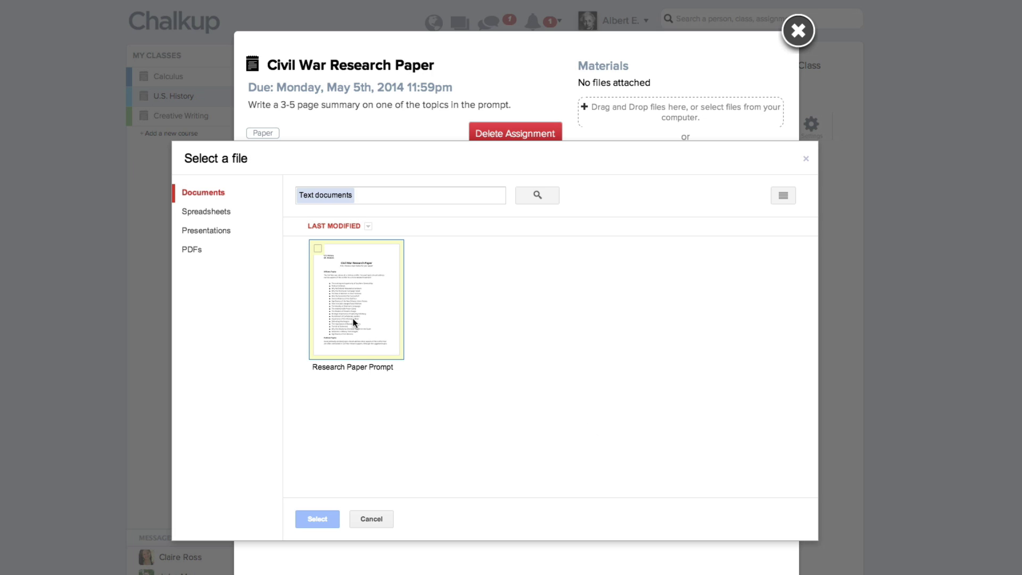
{"action": "left_click", "coordinate": [351, 317]}
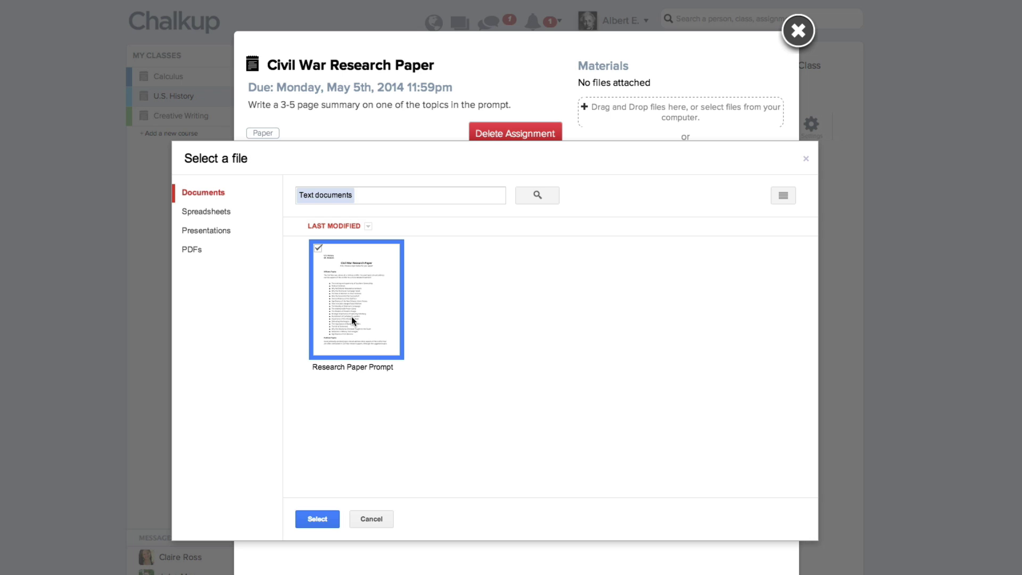
{"action": "left_click", "coordinate": [325, 519]}
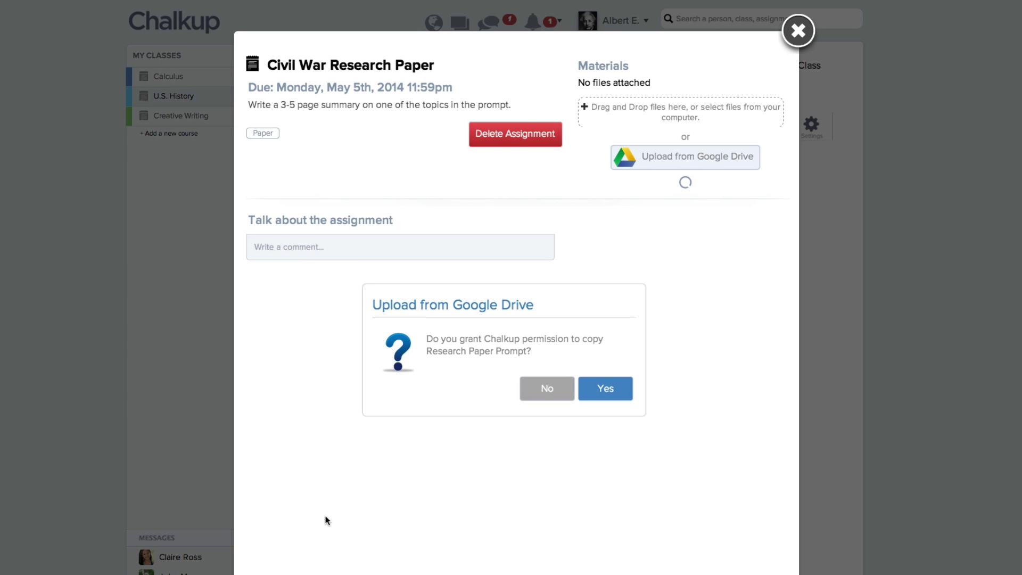
{"action": "left_click", "coordinate": [602, 389]}
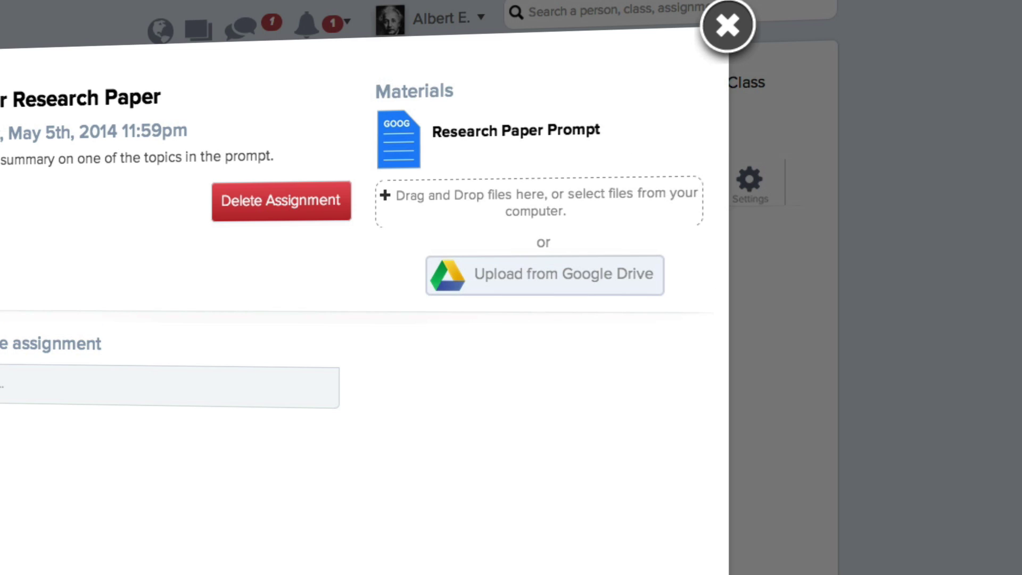
Comment 'Use this to help with your papers!' on the attached Research Paper Prompt
{"action": "left_click", "coordinate": [483, 135]}
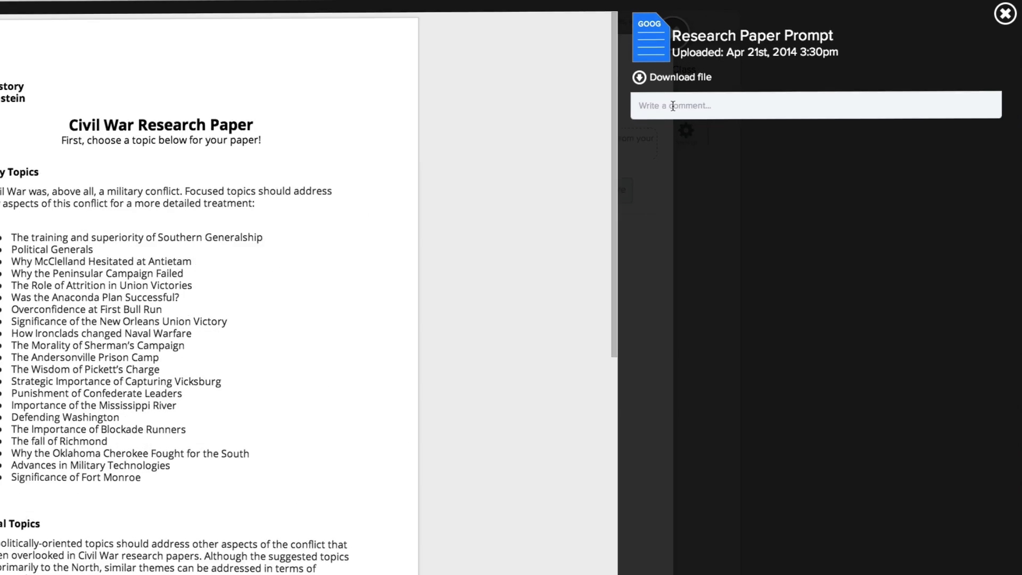
{"action": "left_click", "coordinate": [740, 88]}
{"action": "type", "text": "Use this to help with"}
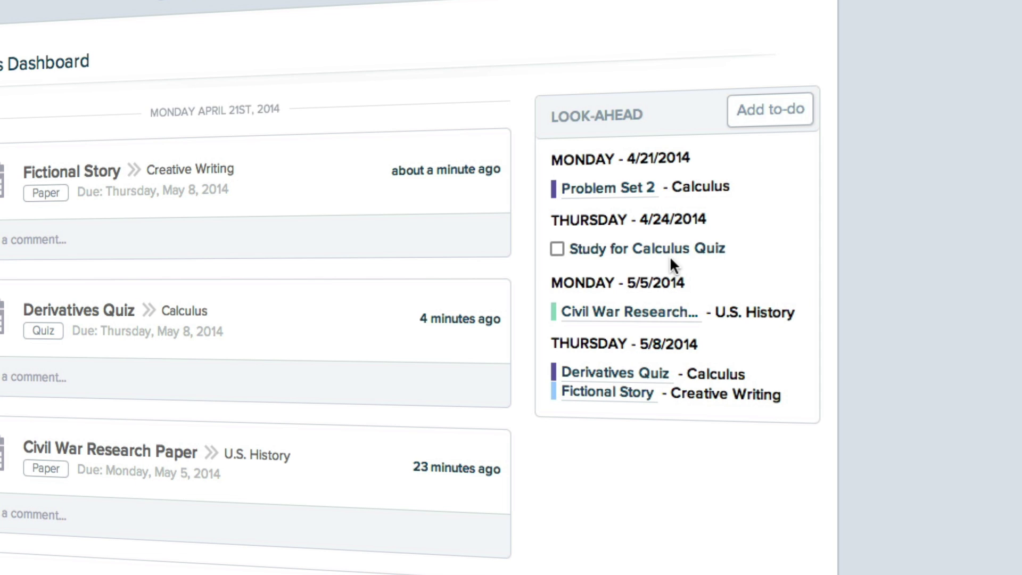
Submit the Google Drive file 'US History Paper' to the Civil War Research Paper assignment
{"action": "left_click", "coordinate": [591, 312]}
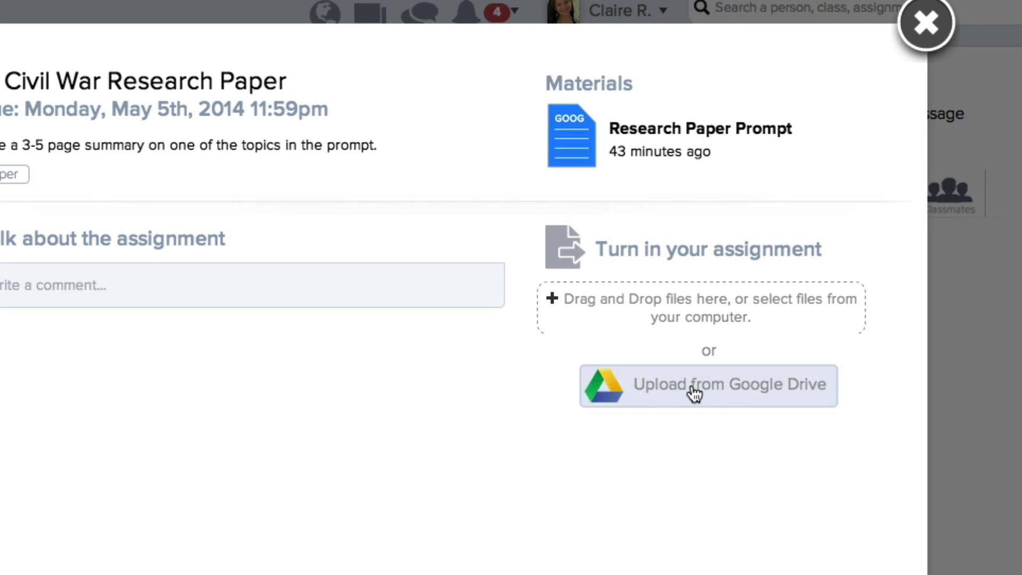
{"action": "left_click", "coordinate": [693, 393]}
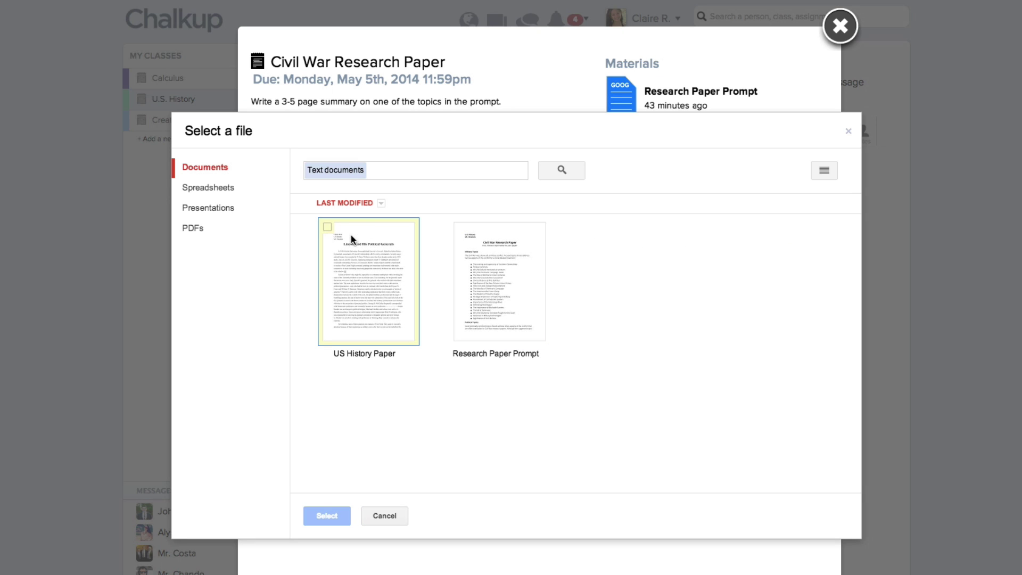
{"action": "left_click", "coordinate": [349, 239]}
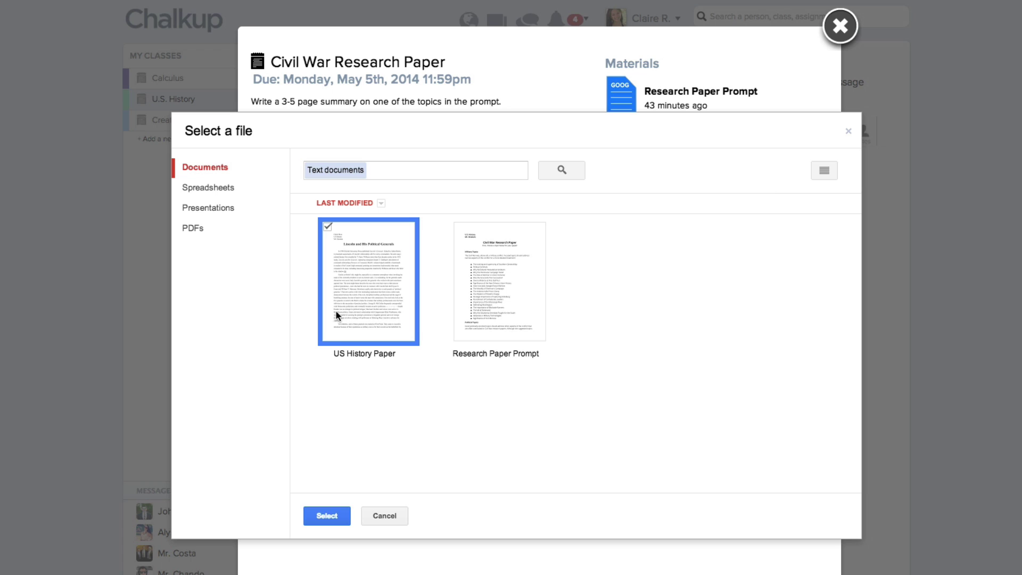
{"action": "left_click", "coordinate": [327, 511]}
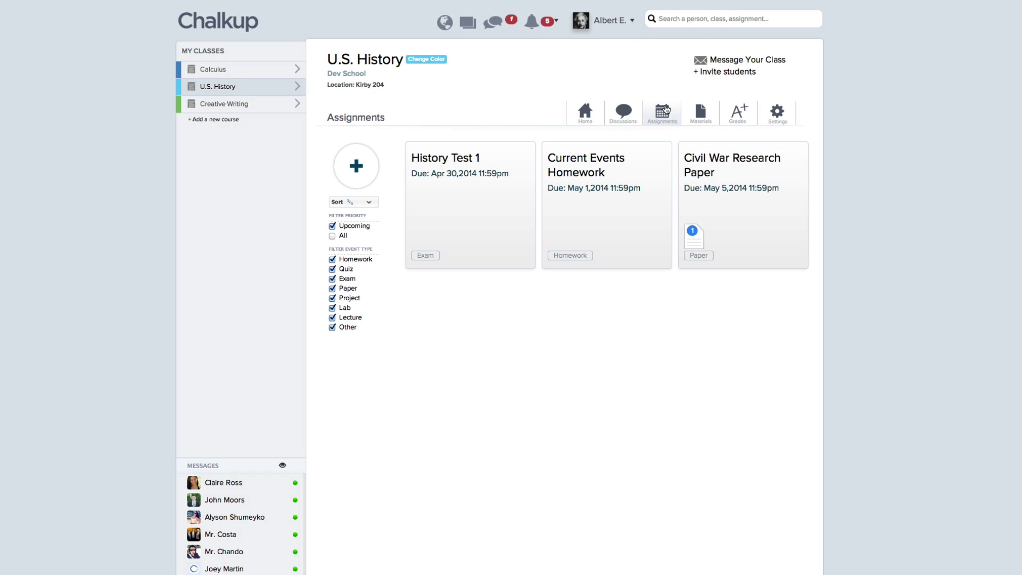
In Grades, open the Civil War Research Paper submission from April 21st, 4:13pm
{"action": "left_click", "coordinate": [728, 120]}
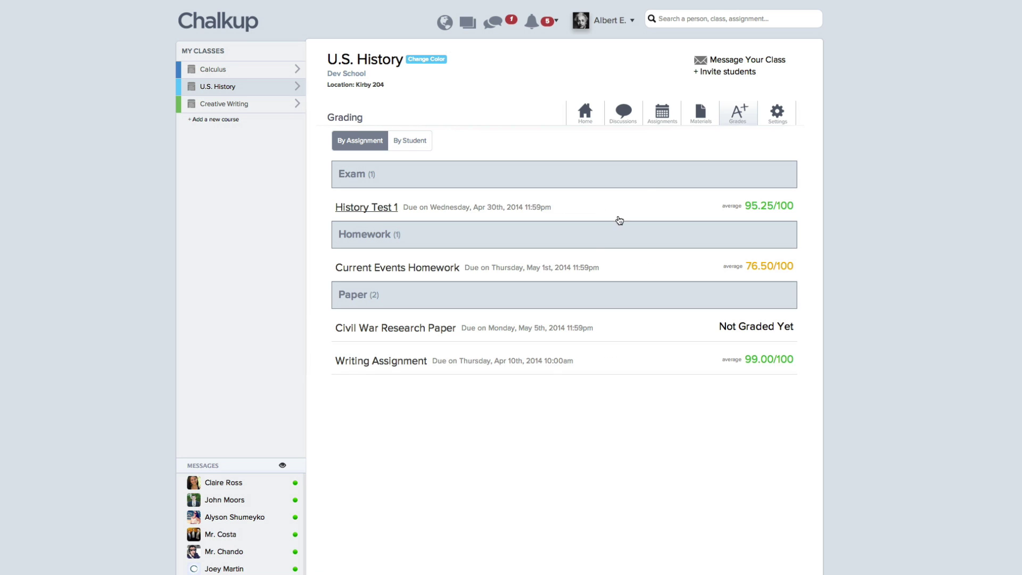
{"action": "left_click", "coordinate": [547, 325]}
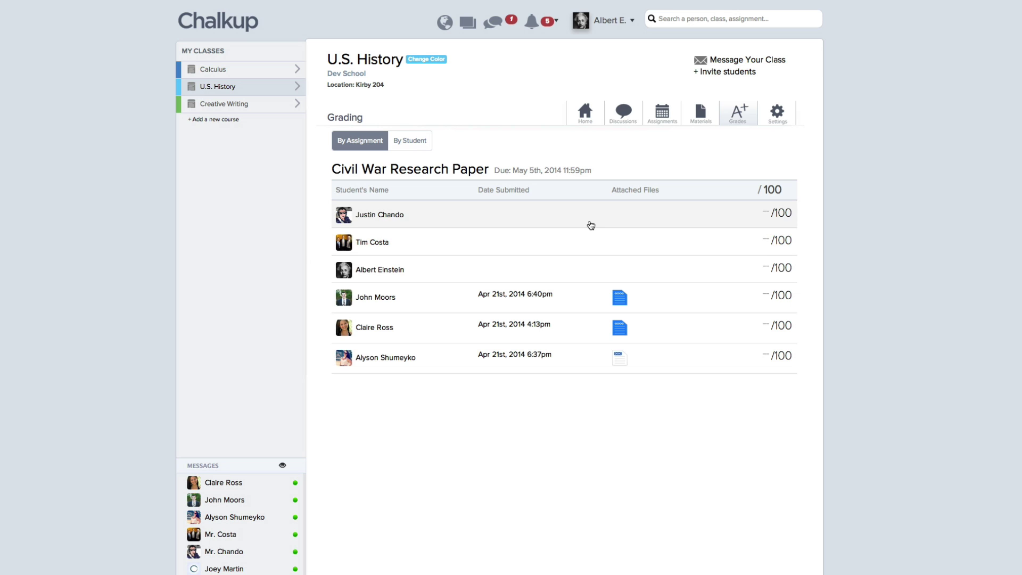
{"action": "left_click", "coordinate": [587, 336]}
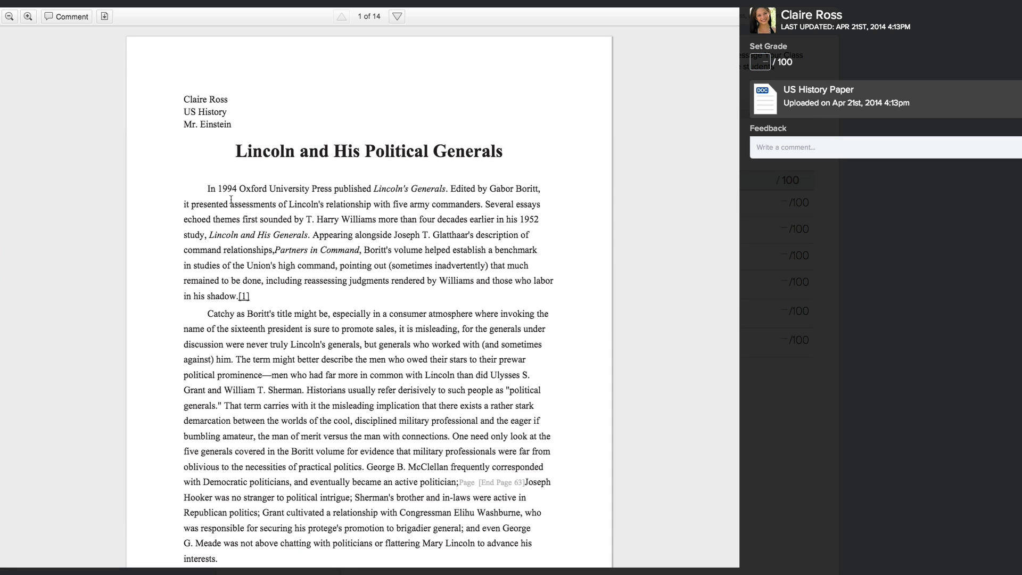
Add a 'Good title' comment at the end of the paper's title
{"action": "left_click", "coordinate": [69, 16]}
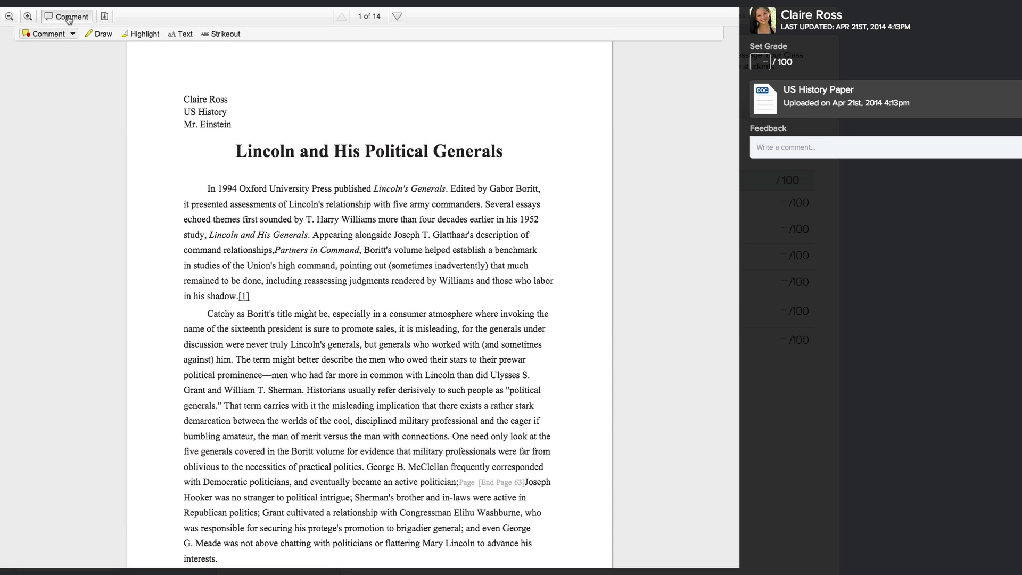
{"action": "scroll", "coordinate": [490, 301], "scroll_direction": "down", "scroll_amount": 2}
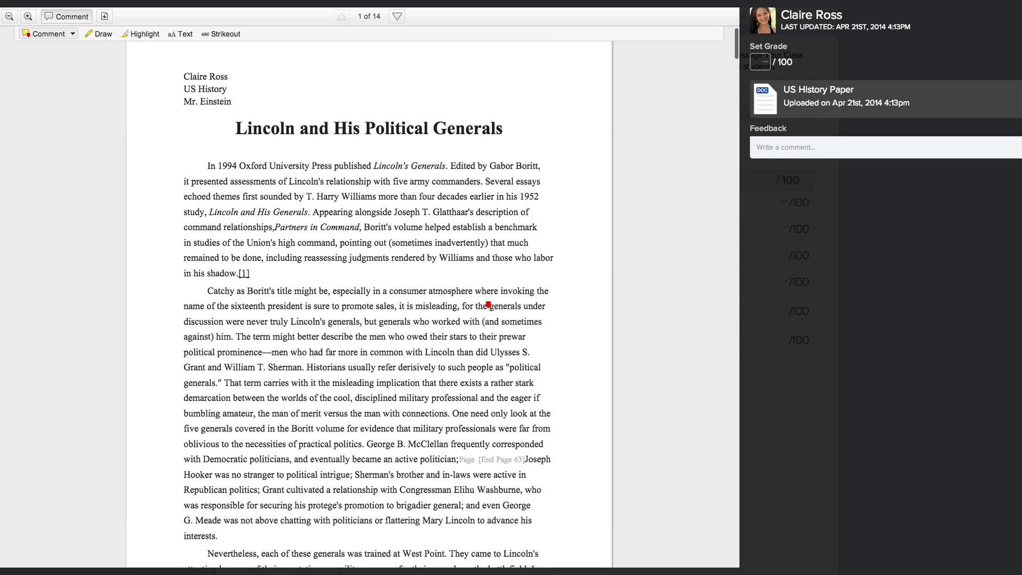
{"action": "left_click", "coordinate": [494, 125]}
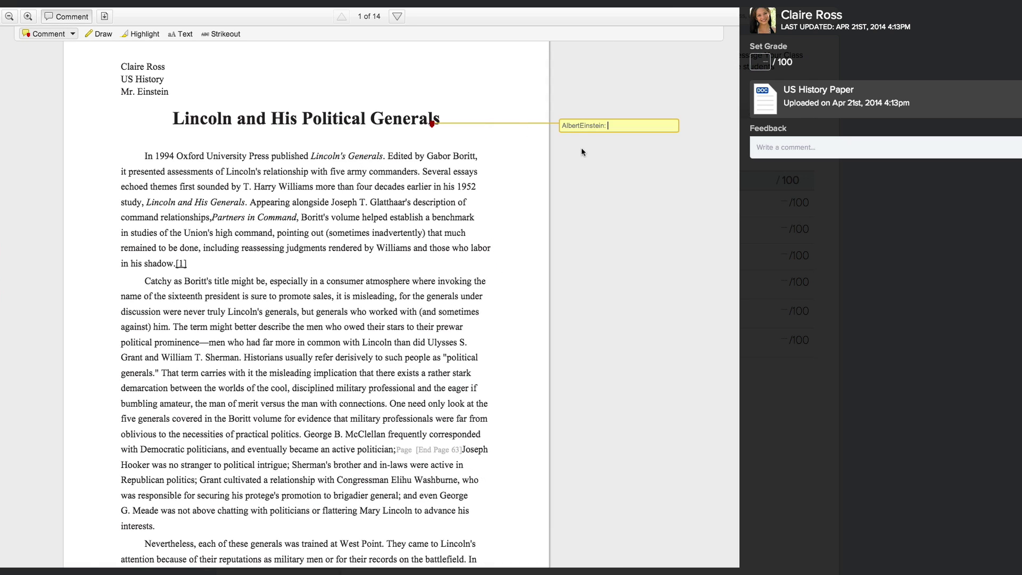
{"action": "type", "text": "Good ti"}
{"action": "type", "text": "tle"}
{"action": "key", "text": "Return"}
Highlight the phrase 'Catchy as Boritt's title' in the opening paragraph
{"action": "left_click", "coordinate": [145, 34]}
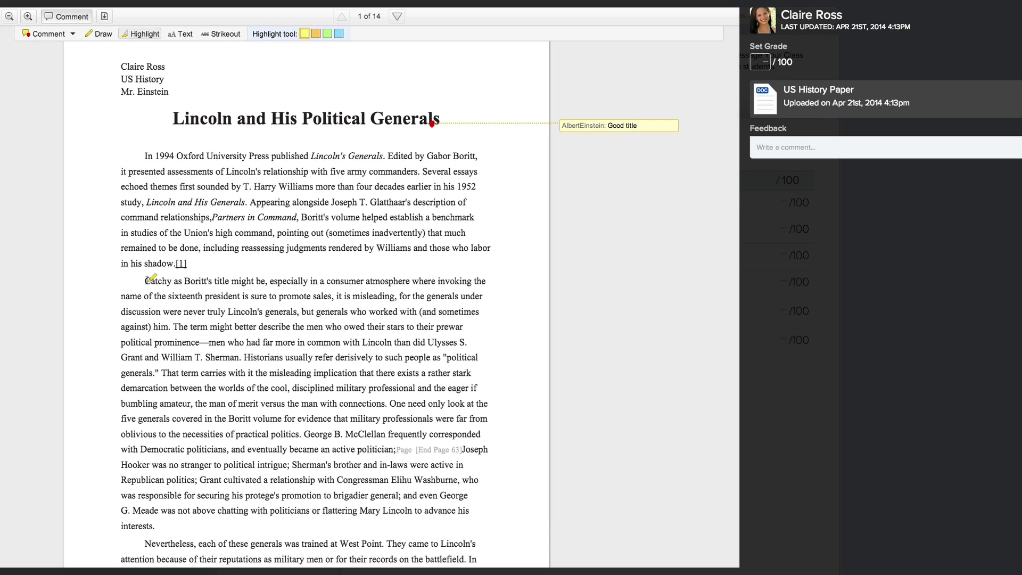
{"action": "left_click_drag", "start_coordinate": [145, 280], "coordinate": [230, 281]}
{"action": "scroll", "coordinate": [230, 279], "scroll_direction": "down", "scroll_amount": 4}
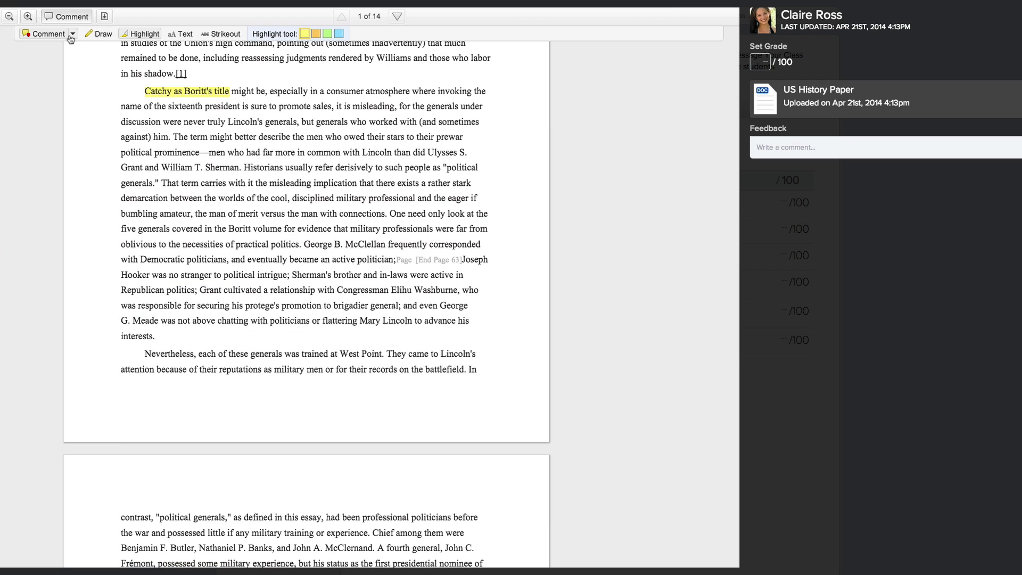
Box the Democratic politicians paragraph as 'Too wordy' and underline a name in the first paragraph
{"action": "left_click", "coordinate": [73, 34]}
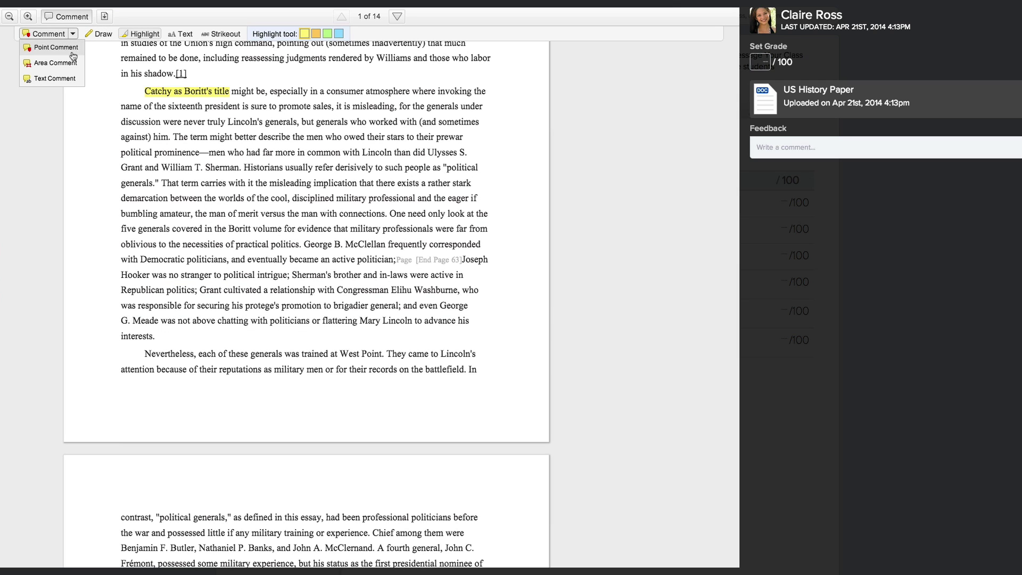
{"action": "left_click", "coordinate": [55, 63]}
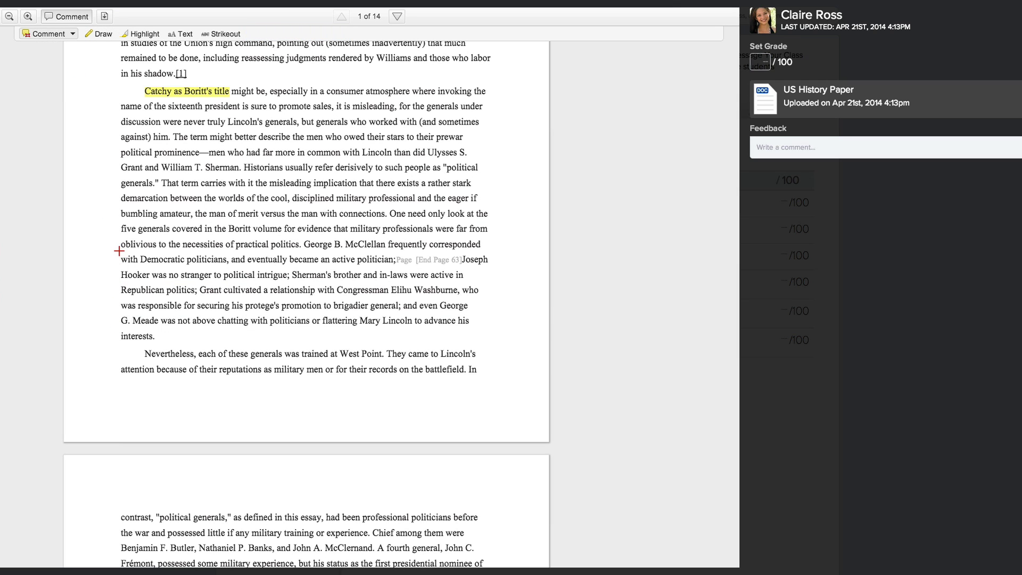
{"action": "left_click_drag", "start_coordinate": [117, 251], "coordinate": [497, 343]}
{"action": "scroll", "coordinate": [323, 81], "scroll_direction": "up", "scroll_amount": 2}
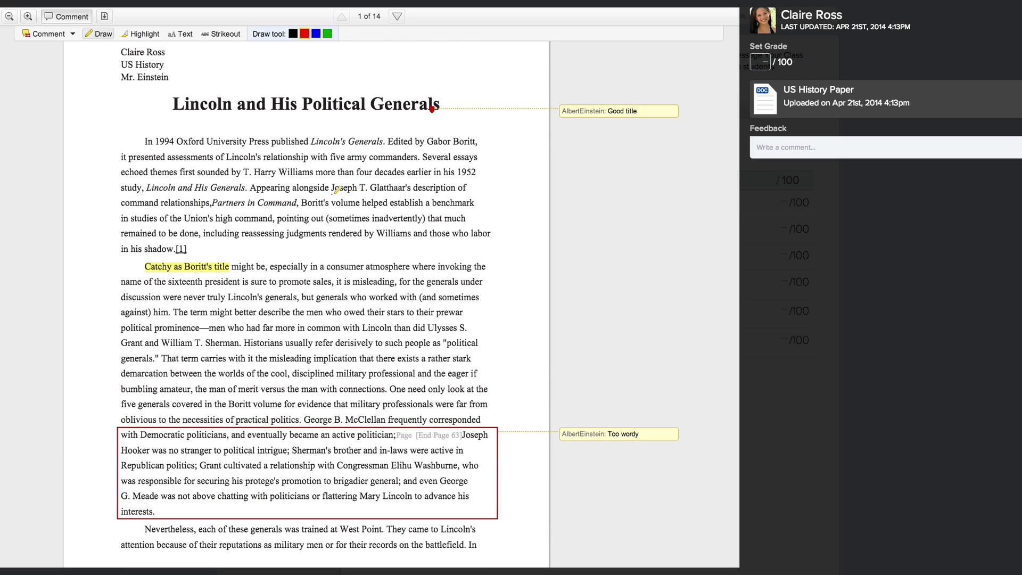
{"action": "left_click_drag", "start_coordinate": [332, 193], "coordinate": [409, 193]}
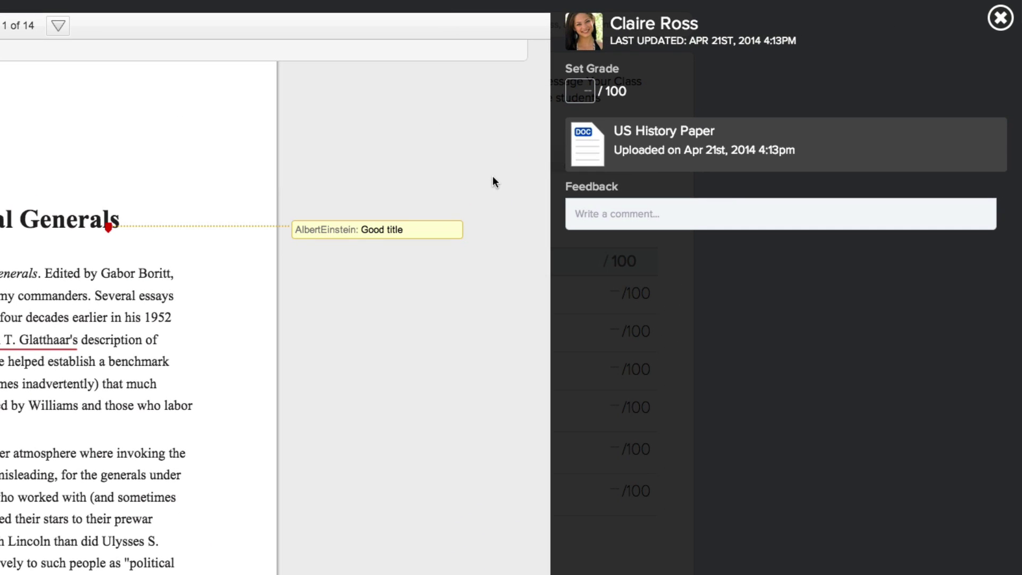
Set the paper's grade to 98 out of 100
{"action": "left_click", "coordinate": [579, 89]}
{"action": "type", "text": "98"}
{"action": "key", "text": "Return"}
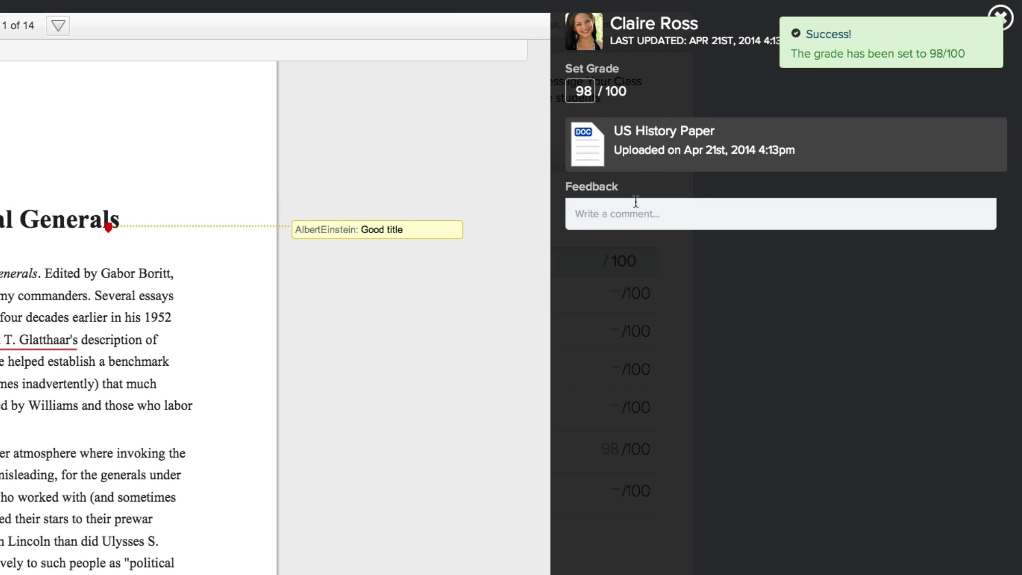